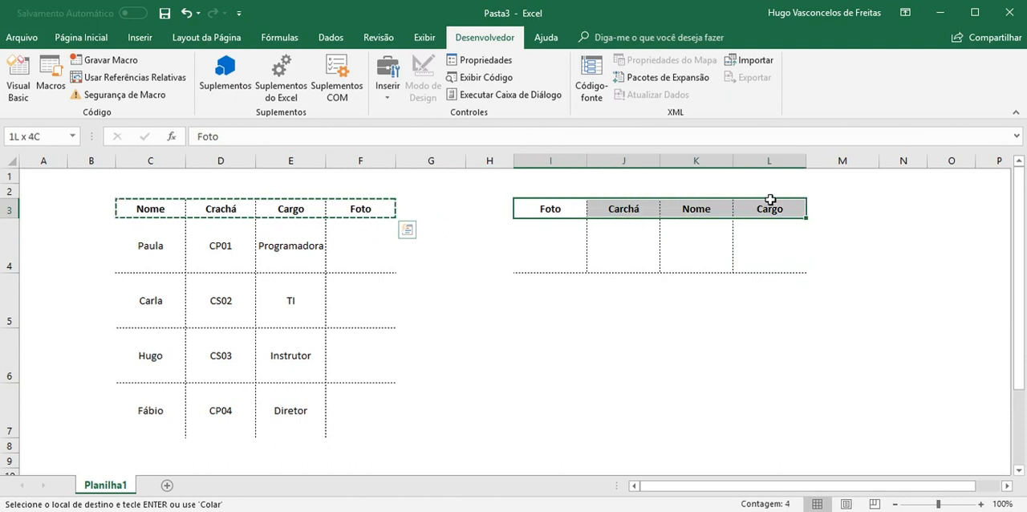
Paste the copied headers Nome, Crachá, Cargo and Foto over the lookup table's header row I3:L3
text(Nome	Crachá	Cargo	Foto)
click(552, 239)
click(611, 239)
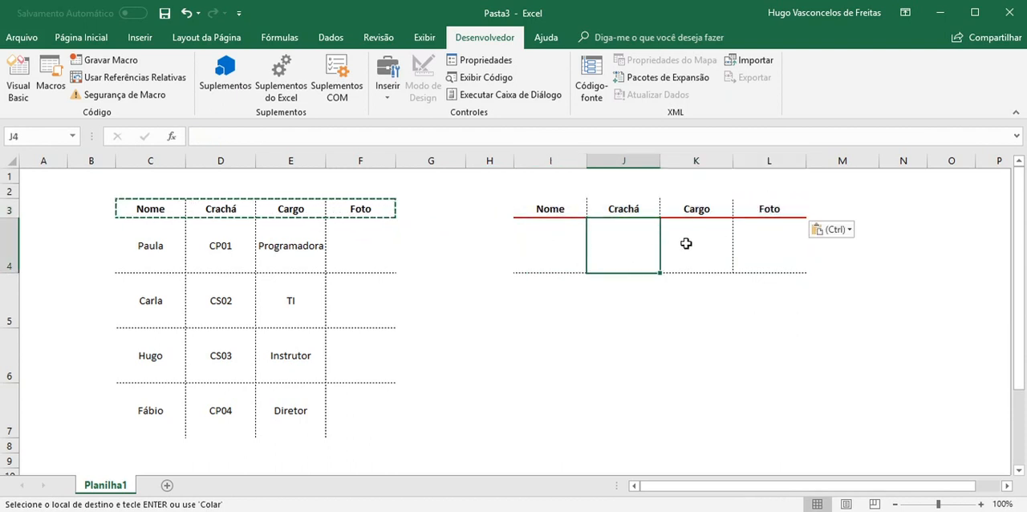
click(686, 241)
click(776, 245)
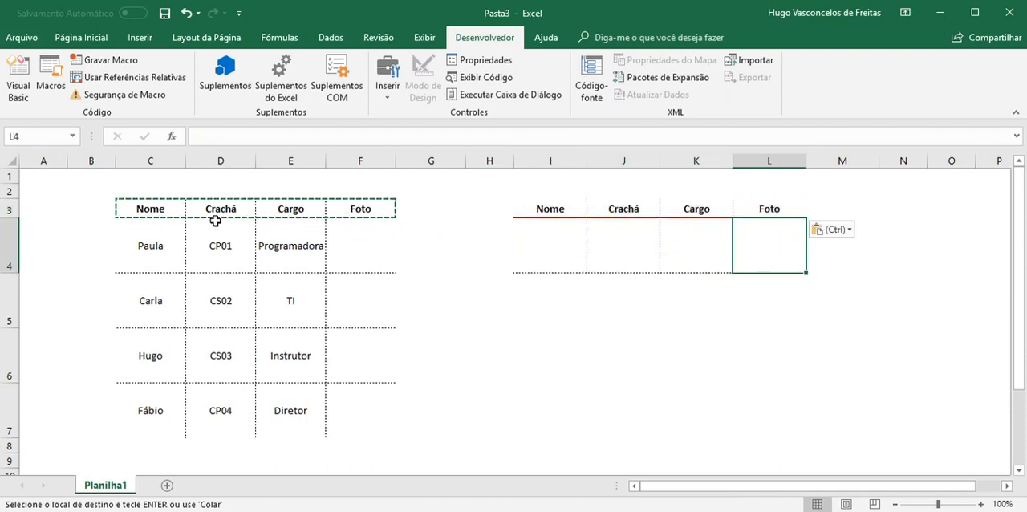
click(526, 210)
drag(572, 207, 763, 207)
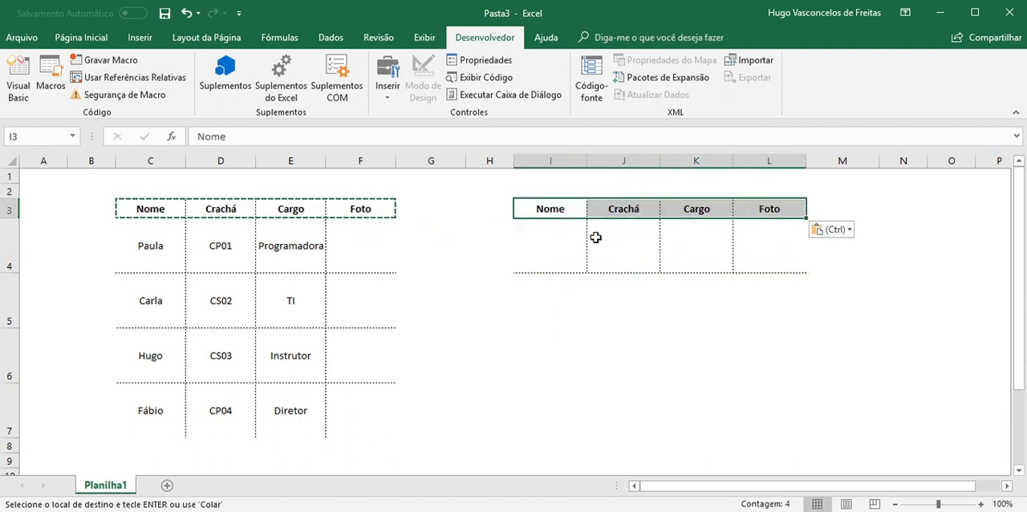
click(569, 234)
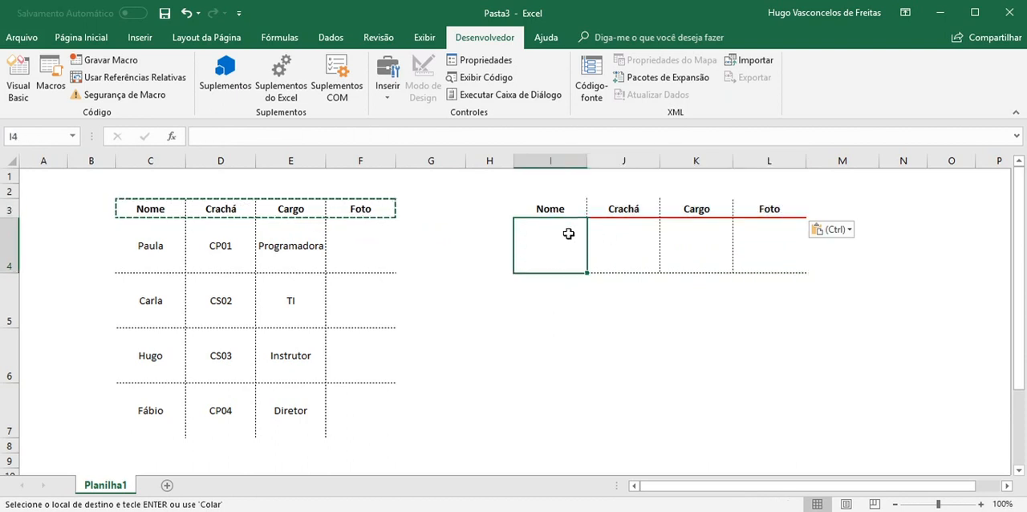
Insert a combo box form control and fit it inside cell I4 under the Nome header
click(385, 98)
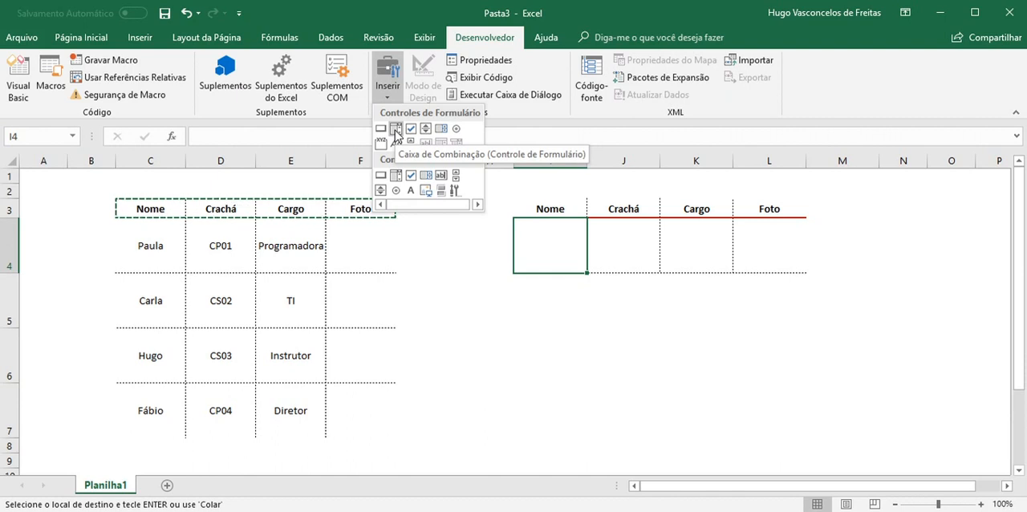
click(396, 128)
drag(508, 312, 551, 233)
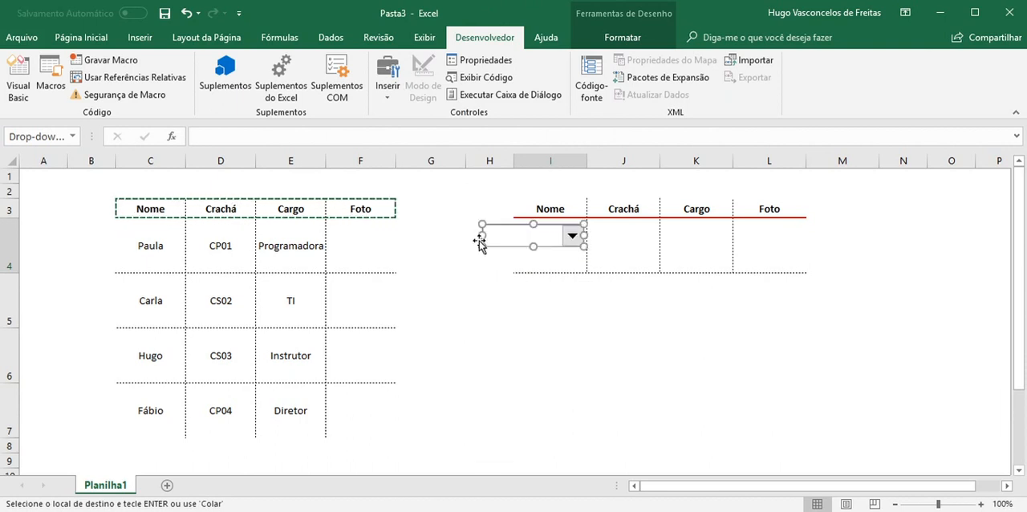
drag(483, 247, 561, 244)
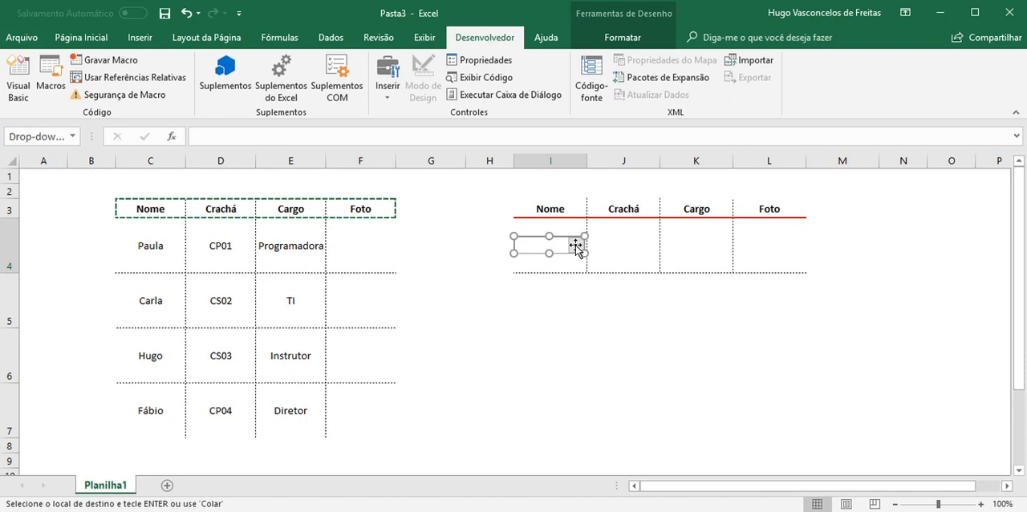
Set the combo box's input range to $C$4:$C$7 in its control format settings
right_click(576, 246)
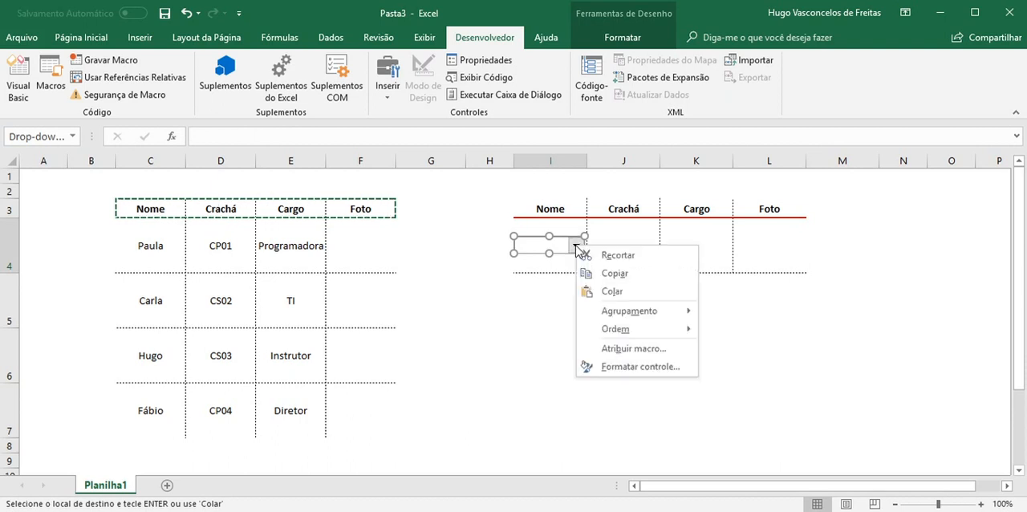
click(619, 366)
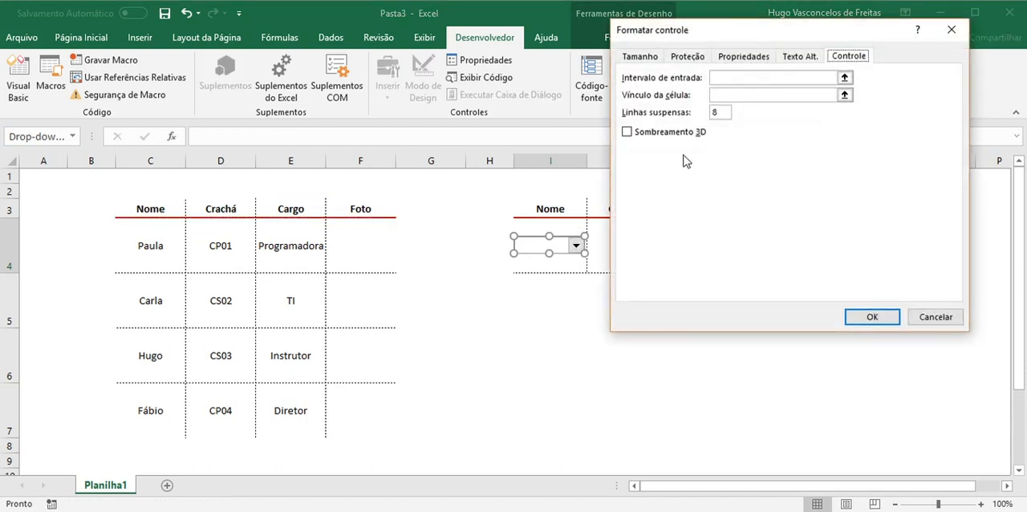
drag(728, 35, 551, 160)
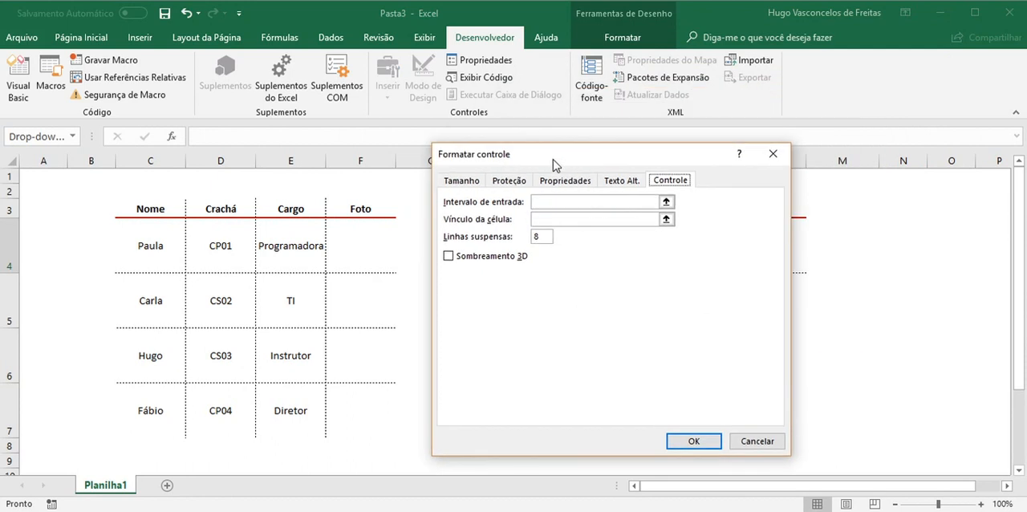
click(666, 202)
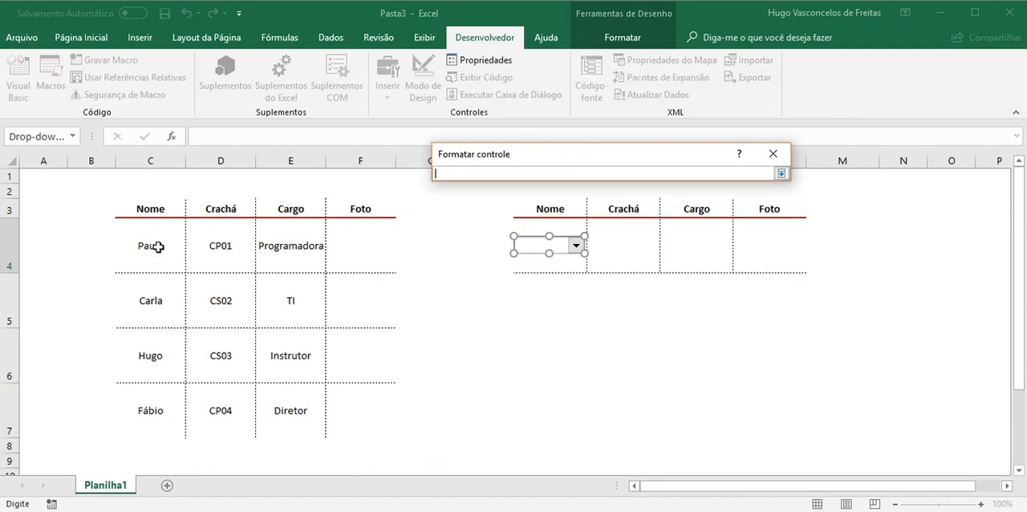
drag(158, 247, 165, 409)
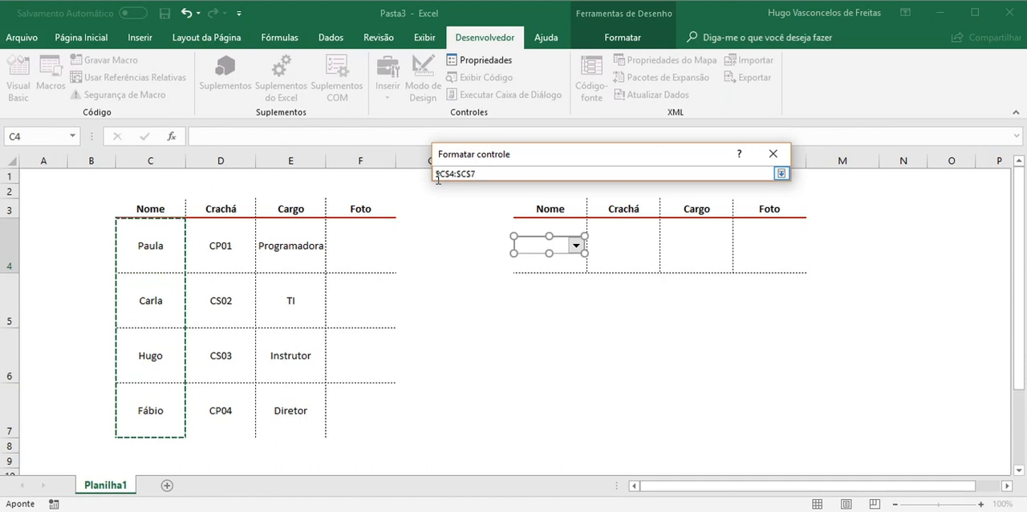
key(Return)
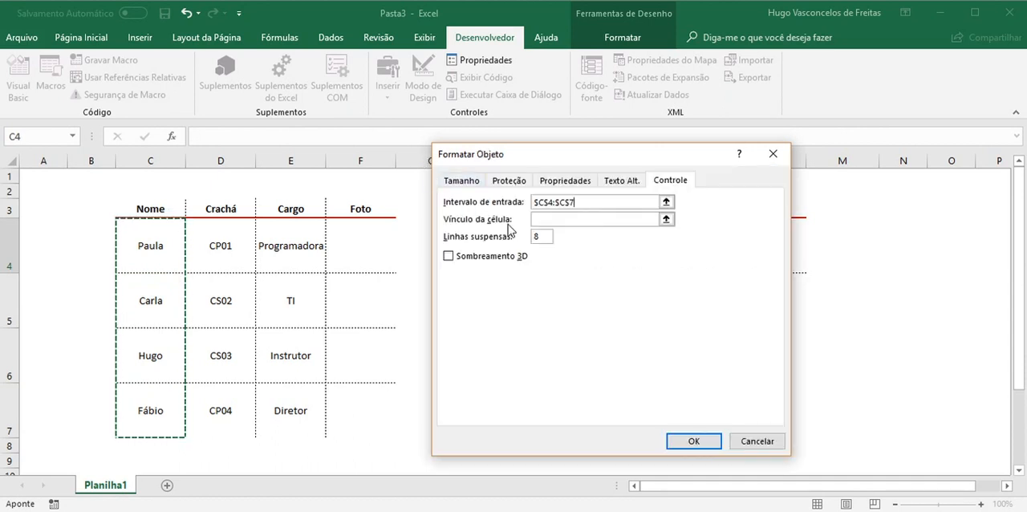
Link the combo box to cell $I$6, apply the control settings and deselect the control
click(666, 219)
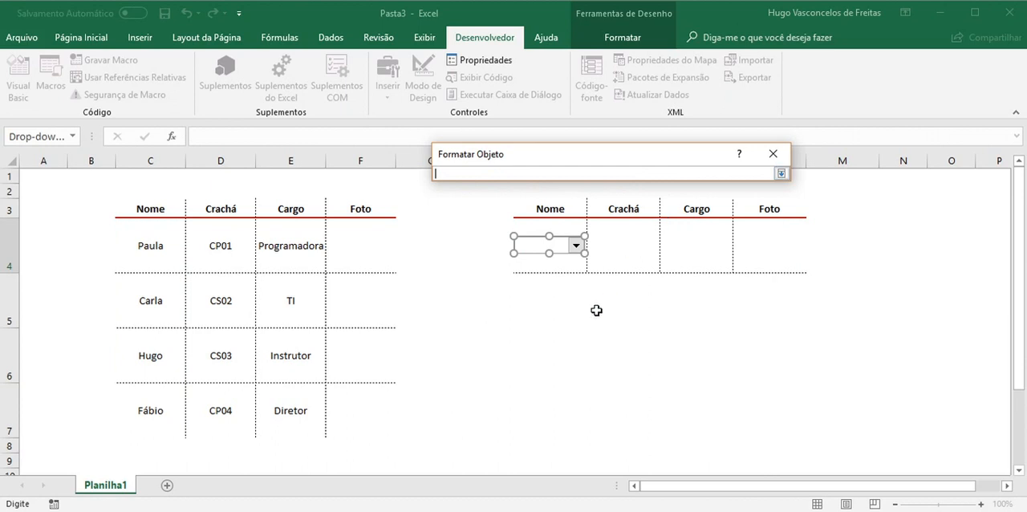
click(532, 362)
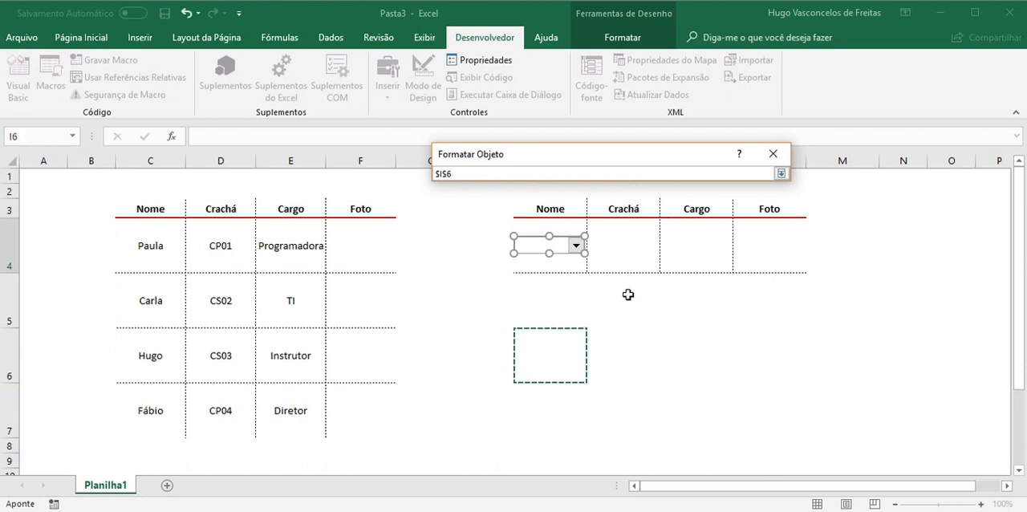
key(Return)
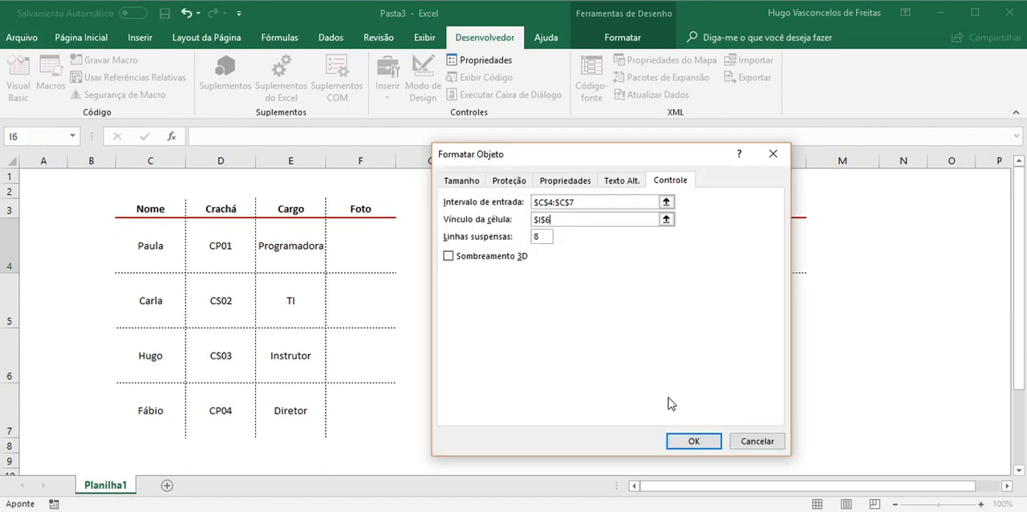
click(694, 442)
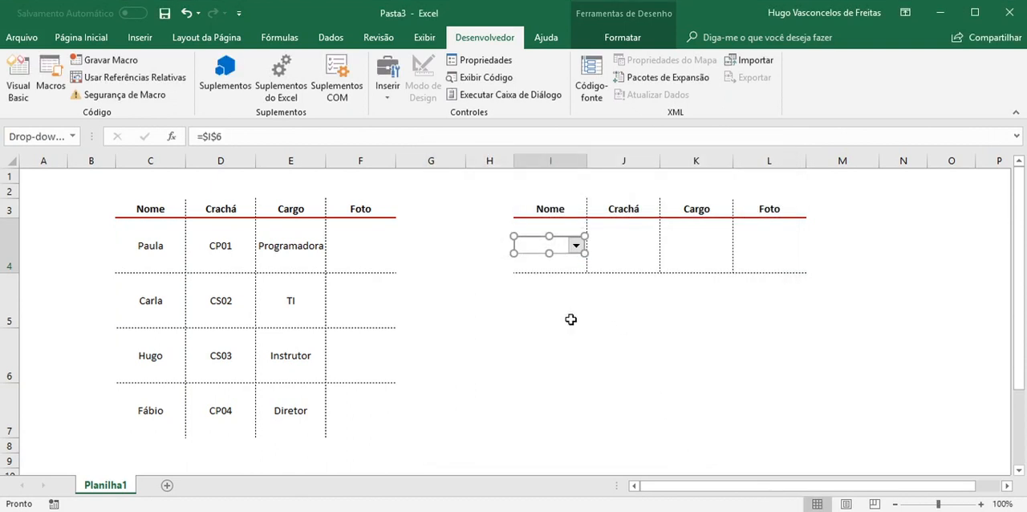
click(901, 258)
Test the combo box by choosing the first, second and third names, and check the linked cell I6
click(576, 248)
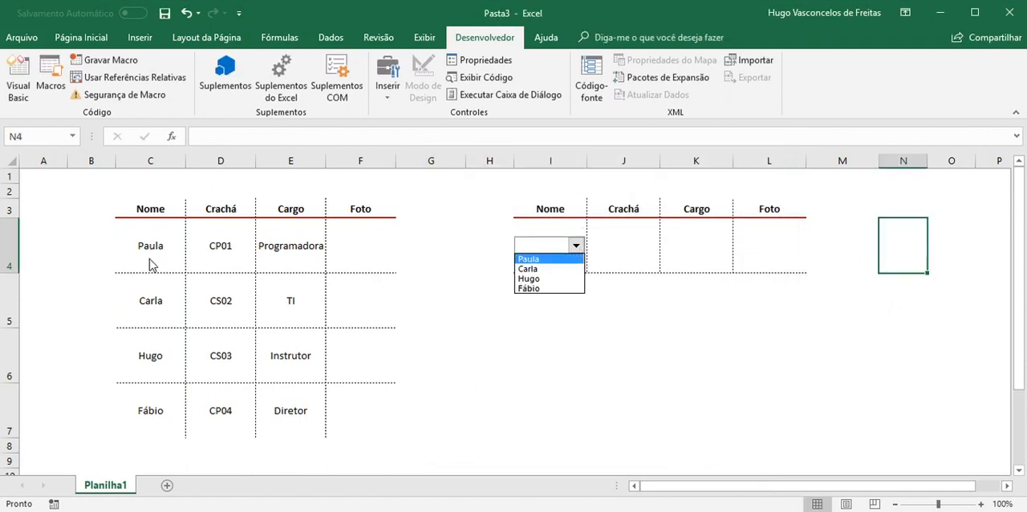
click(530, 260)
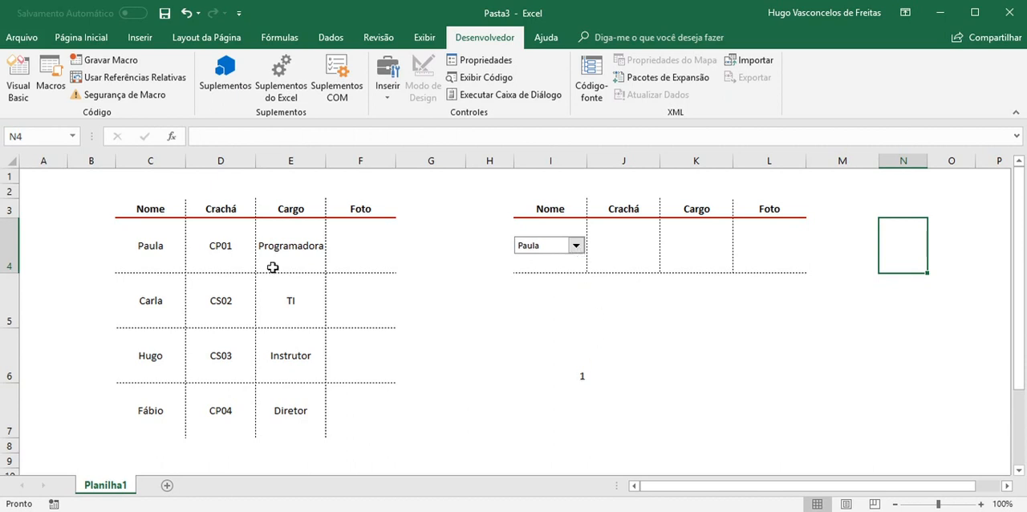
click(578, 252)
click(540, 267)
click(576, 246)
click(536, 278)
click(579, 375)
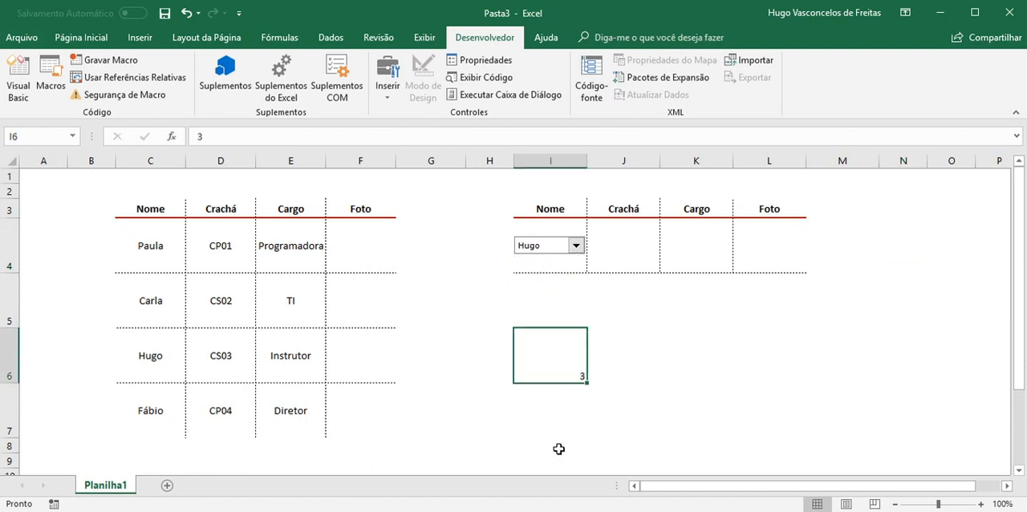
Insert a PROC function with the vector argument form in J4, using I6 as the Valor_procurado
click(638, 246)
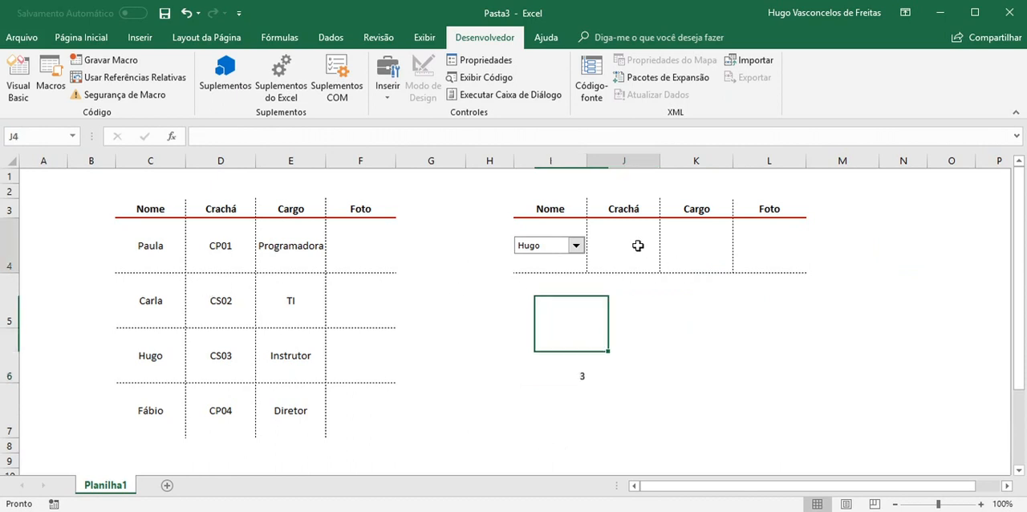
click(176, 138)
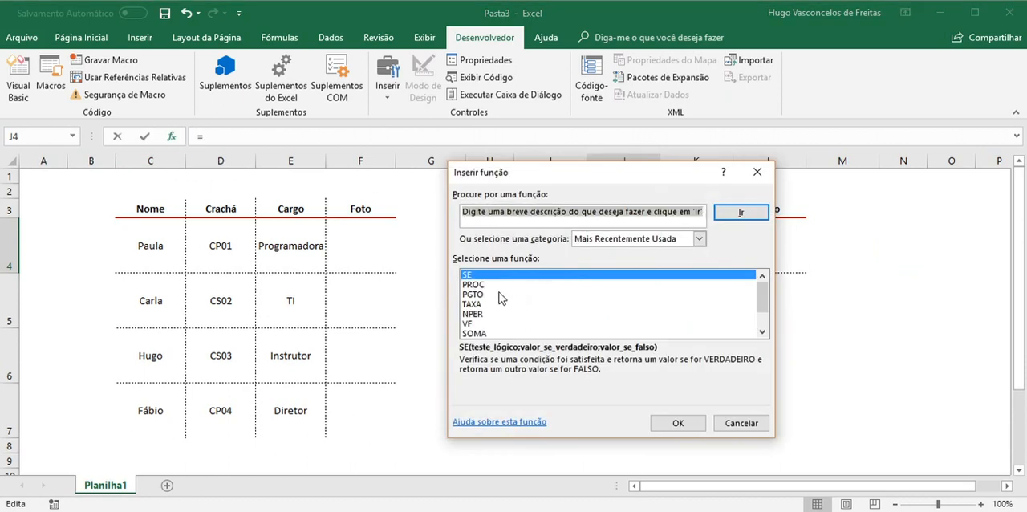
double_click(481, 284)
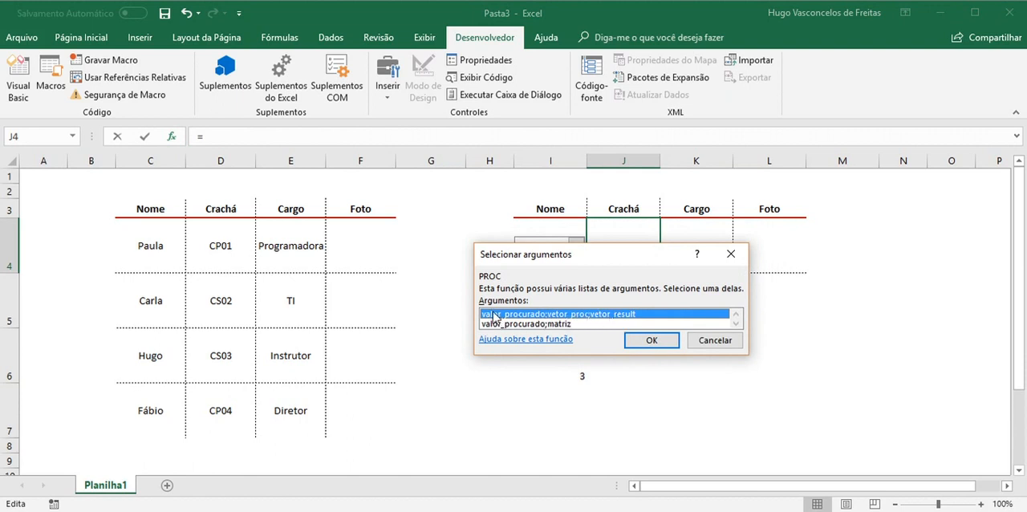
click(650, 341)
drag(537, 216, 760, 298)
click(580, 377)
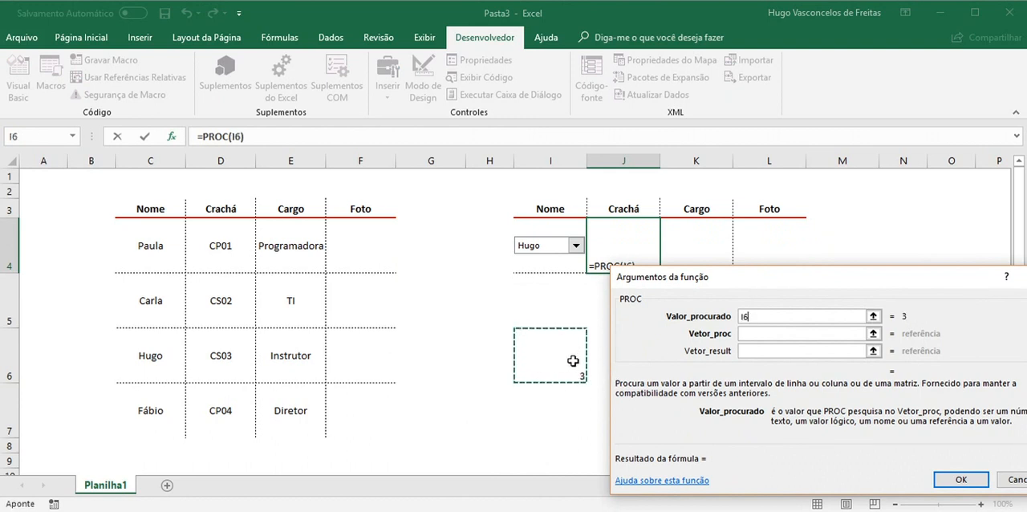
Set the function's Vetor_proc to C4:E7 and Vetor_result to D4:D7, and enter the formula
click(862, 333)
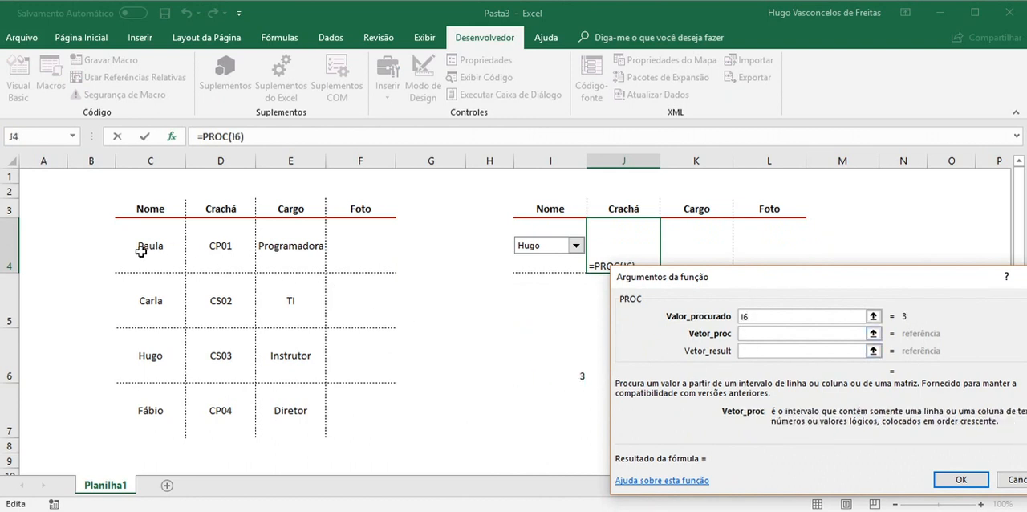
drag(142, 250, 299, 410)
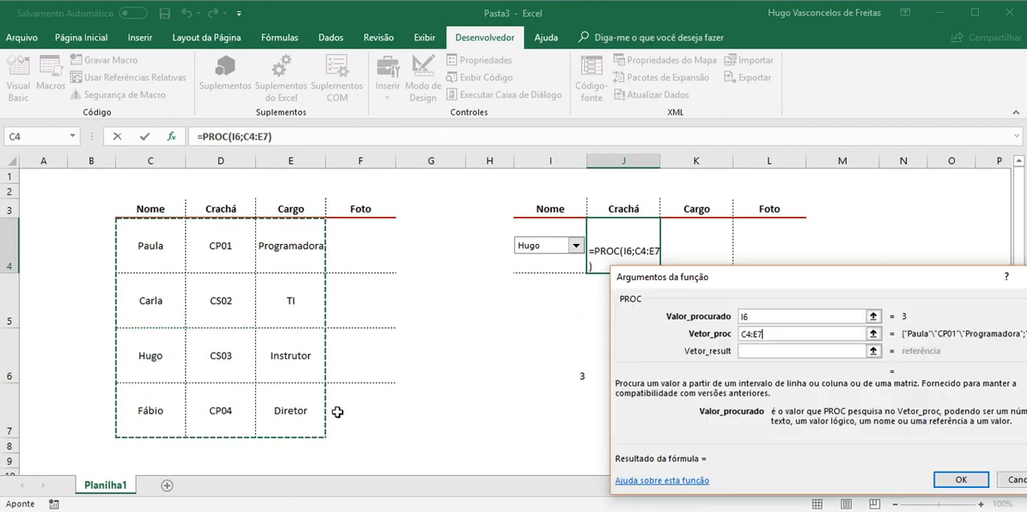
click(773, 351)
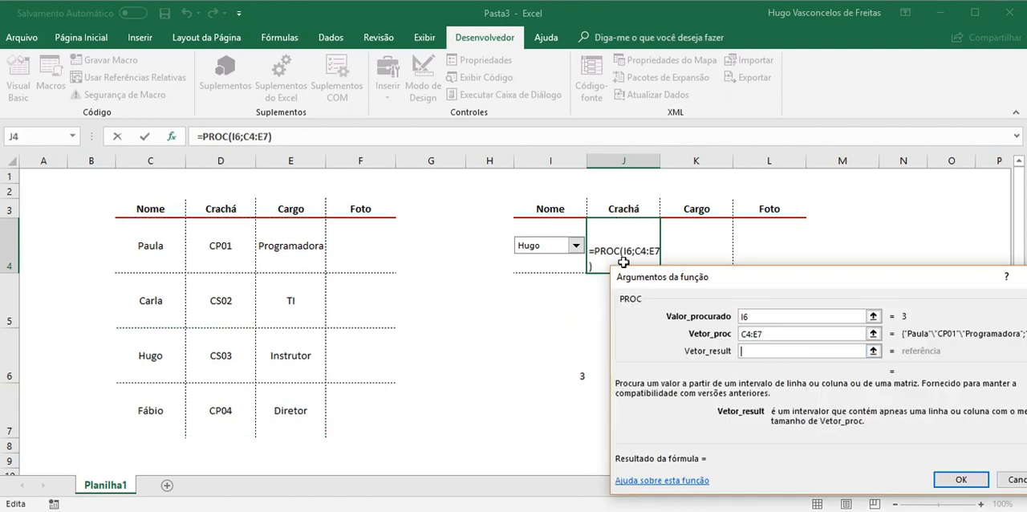
drag(228, 257, 230, 418)
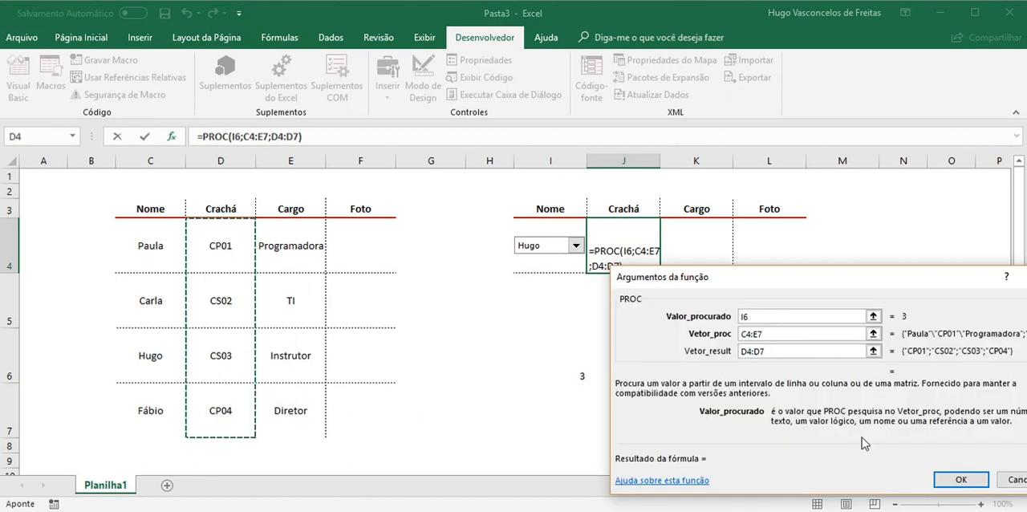
click(959, 478)
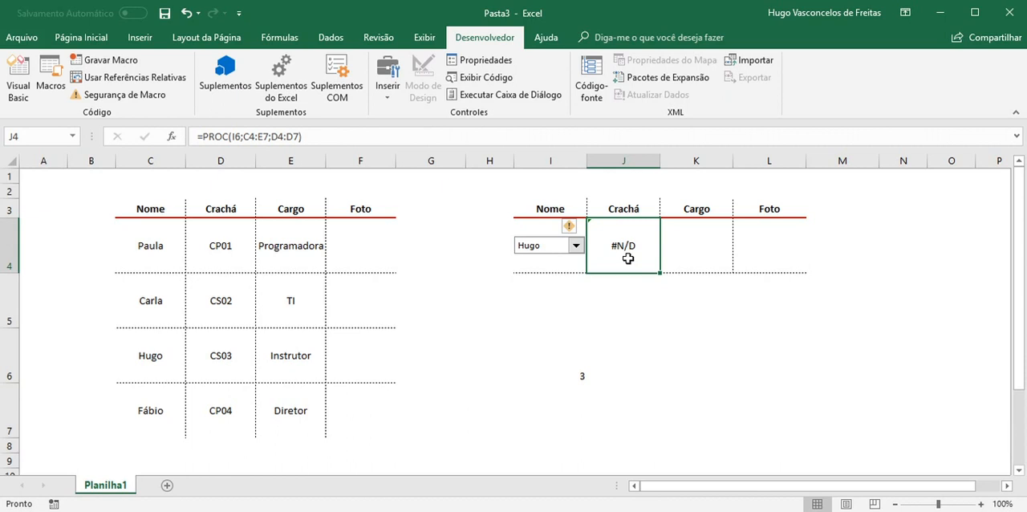
Test the Crachá formula by switching the combo box to another name and back to the third name
click(576, 245)
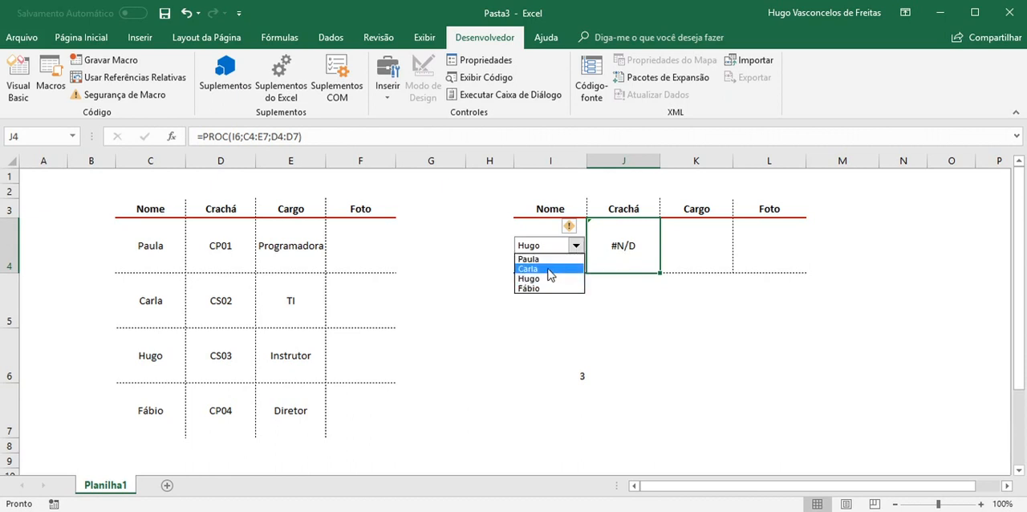
click(563, 263)
click(576, 246)
click(566, 278)
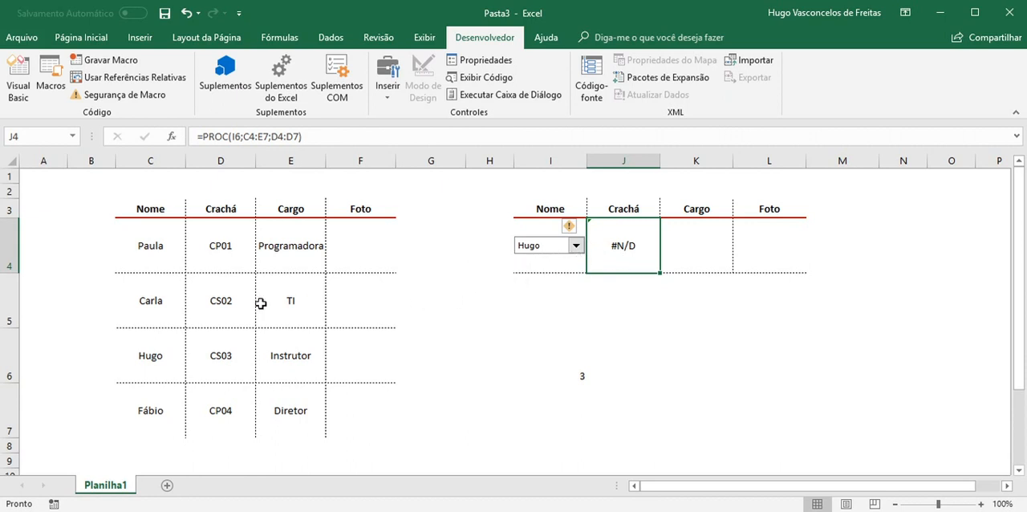
Number the four employees beside the Nome column by filling B4:B7 with the series 1 to 4
drag(90, 242, 101, 395)
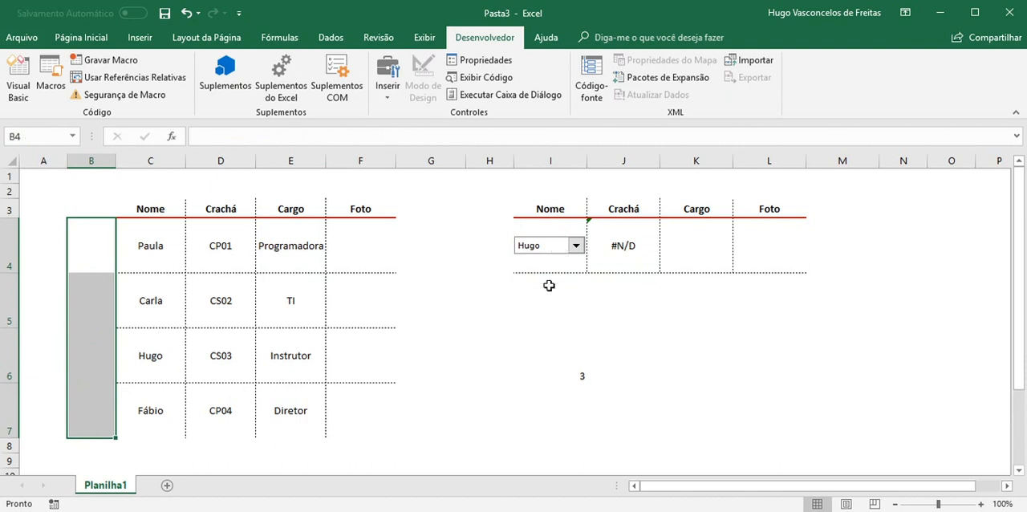
click(104, 257)
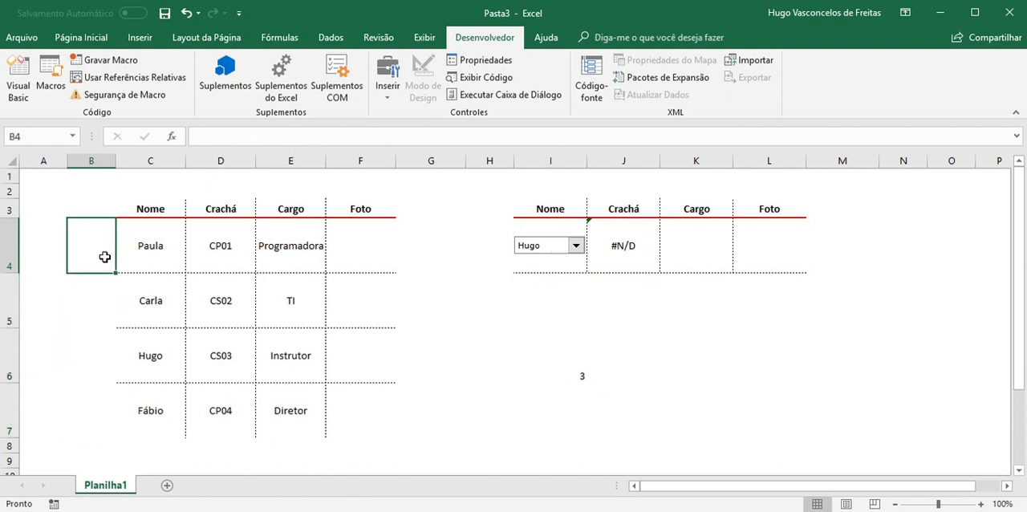
text(1)
key(Return)
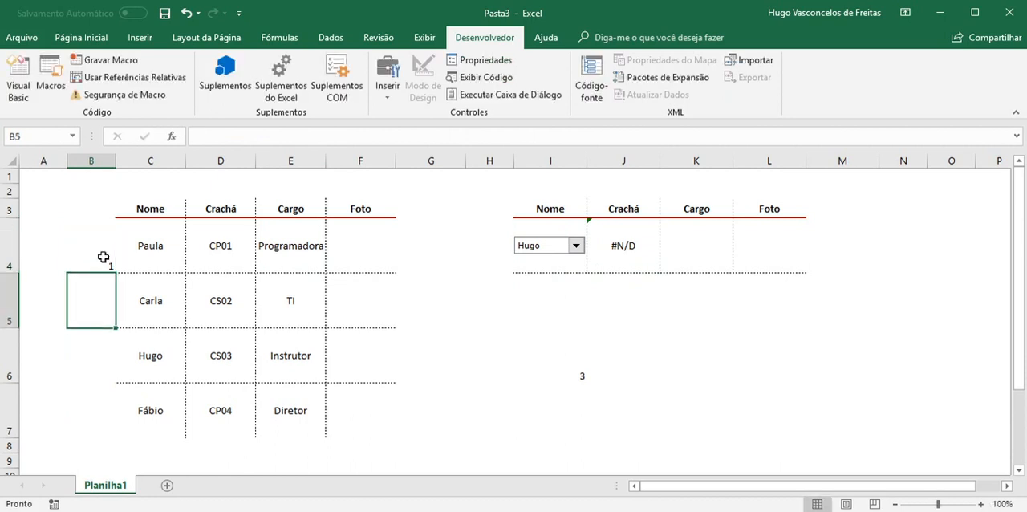
click(104, 257)
drag(116, 272, 93, 431)
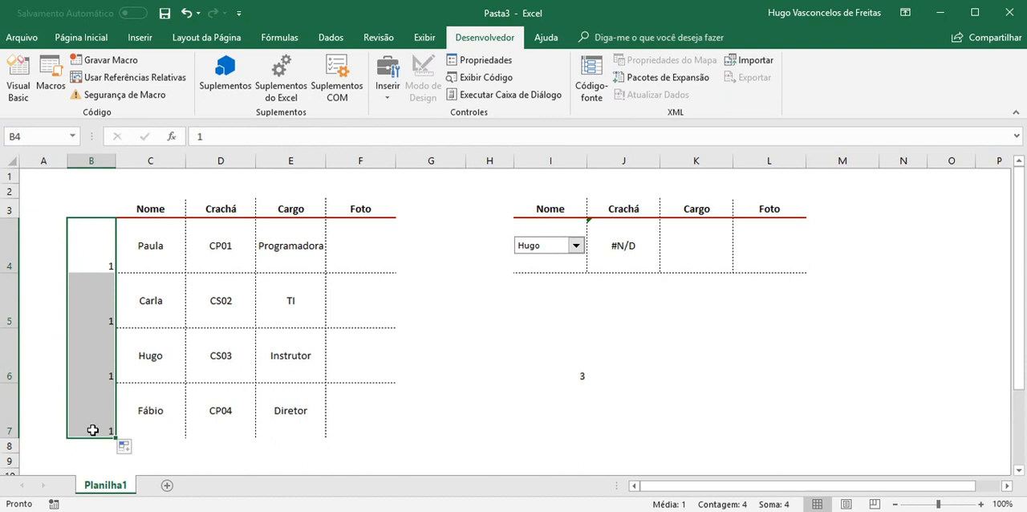
key(ctrl+z)
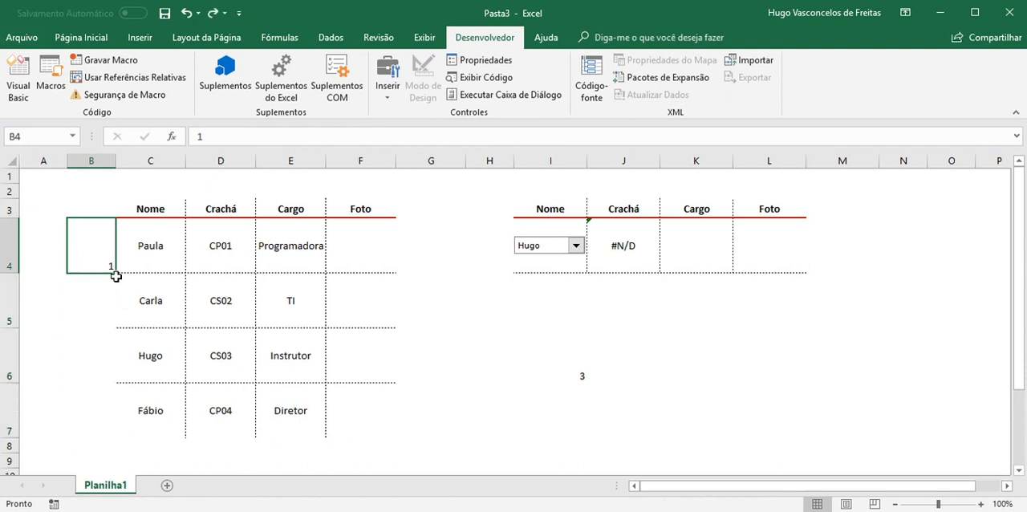
drag(117, 273, 114, 425)
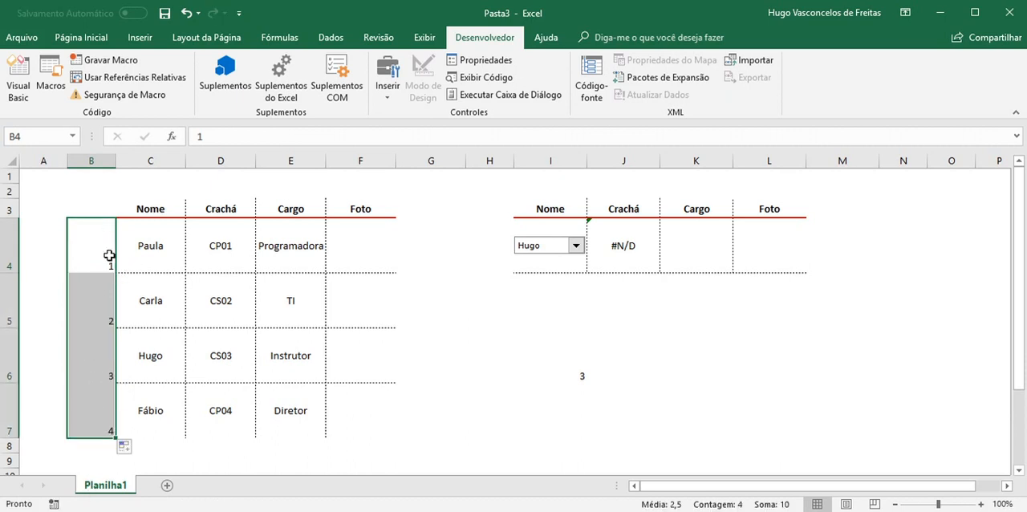
Change the Vetor_proc argument of the PROC formula in J4 to B4:E7 so it includes the index column
drag(98, 253, 287, 413)
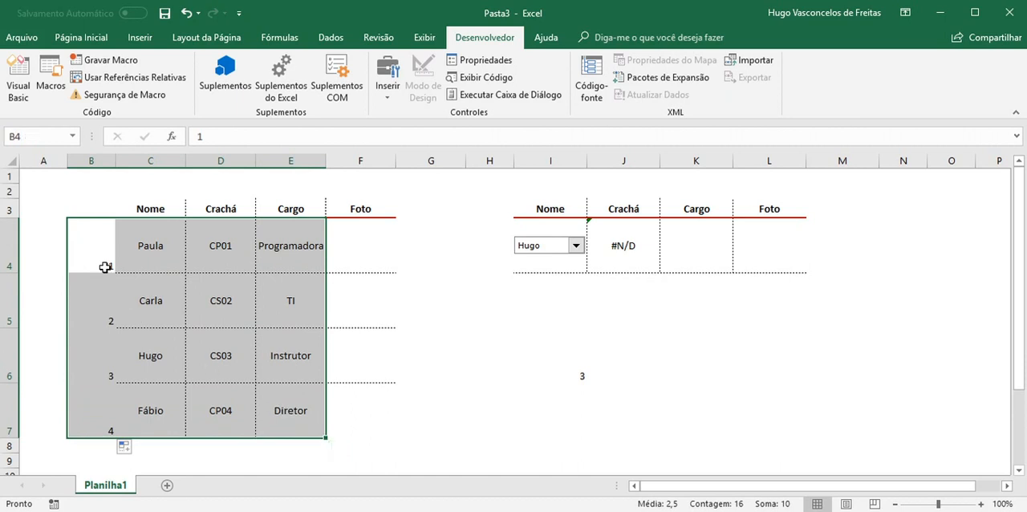
drag(101, 266, 103, 419)
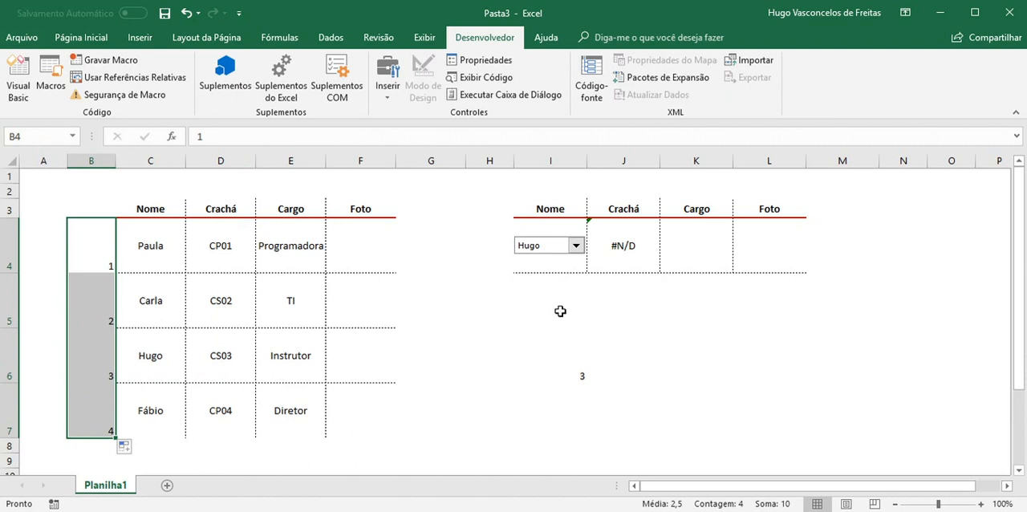
click(619, 247)
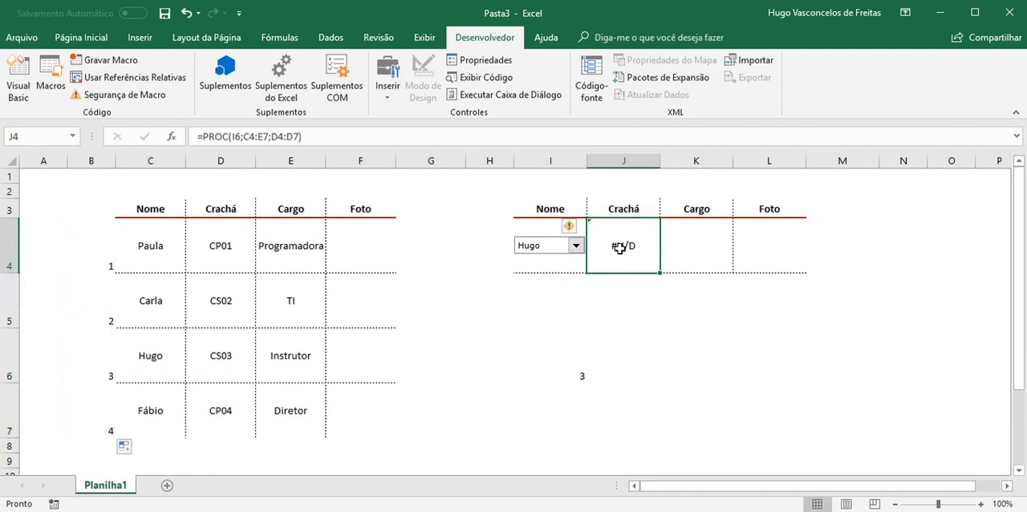
click(172, 137)
click(878, 423)
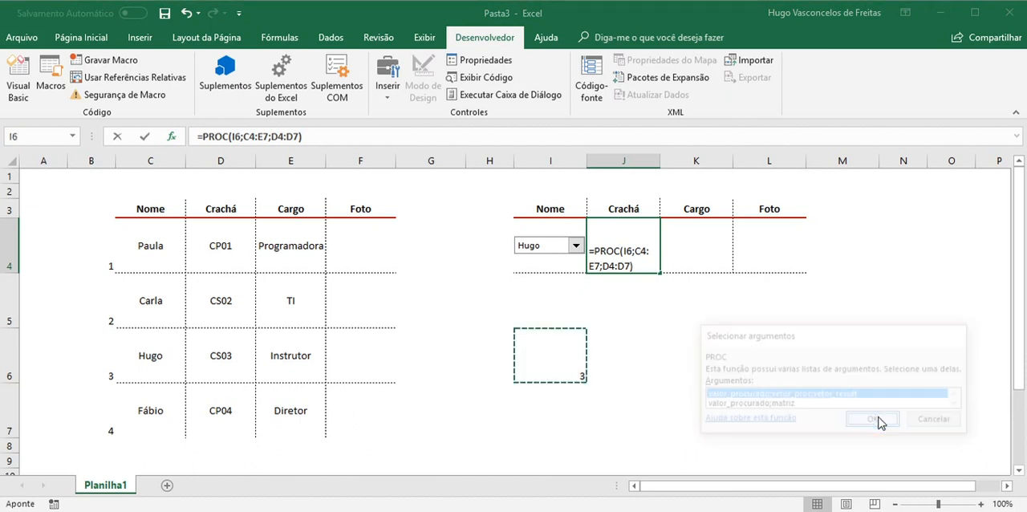
drag(653, 277, 578, 211)
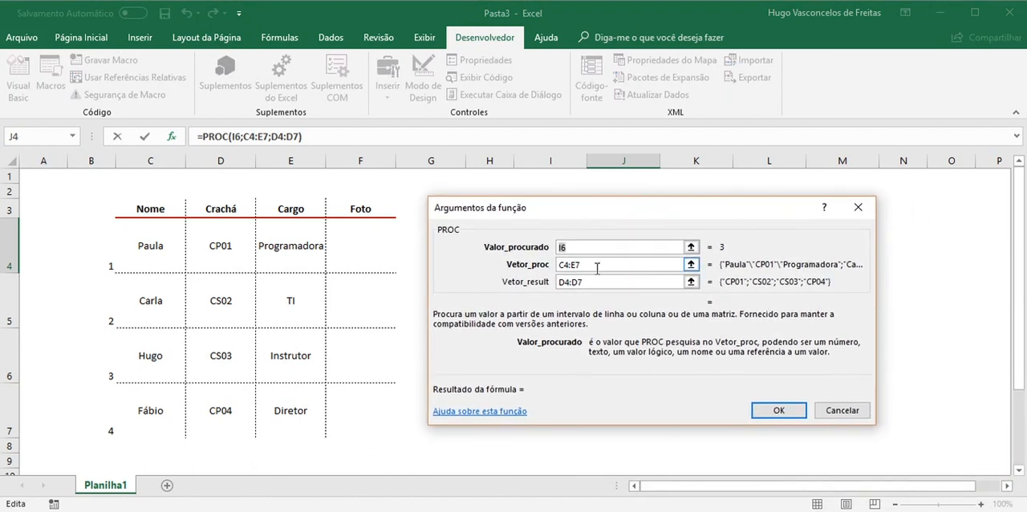
drag(595, 266, 542, 270)
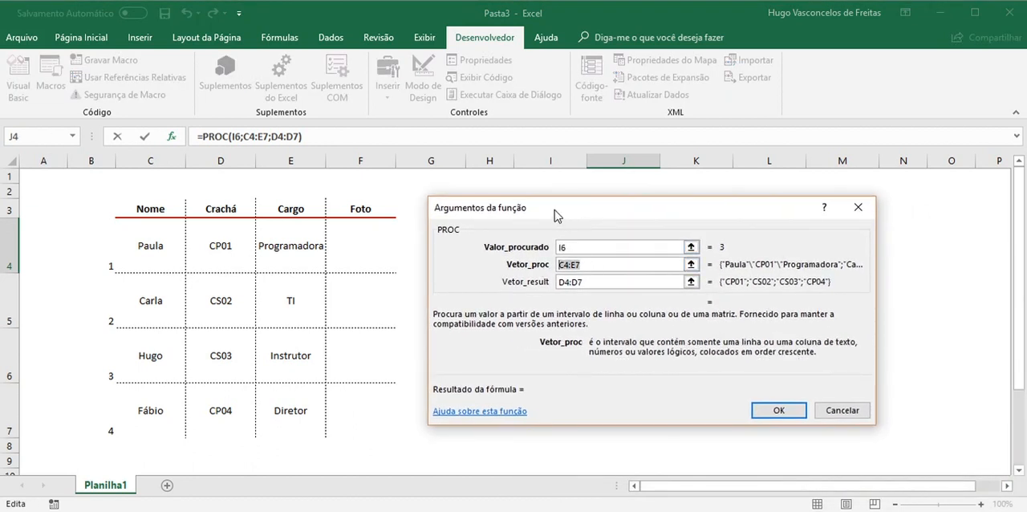
drag(552, 211, 773, 243)
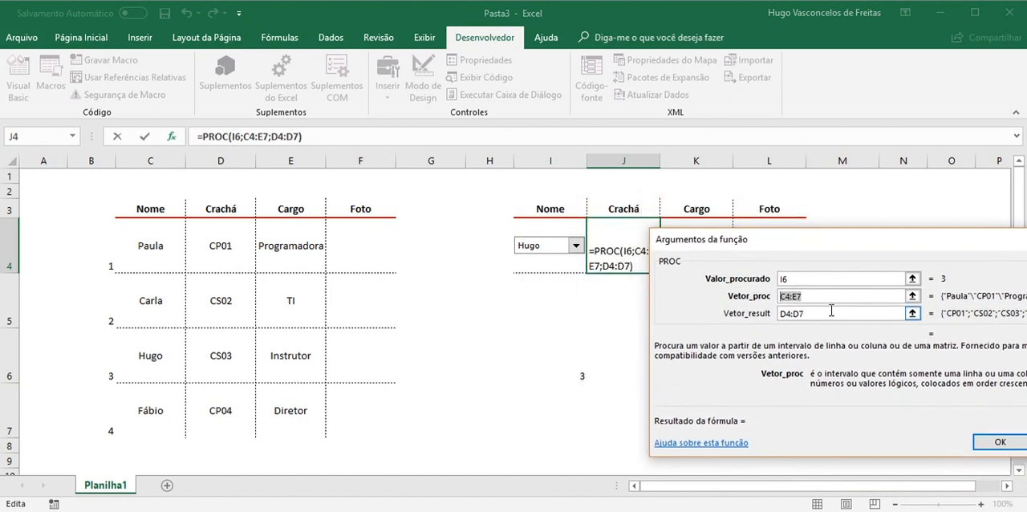
drag(92, 250, 289, 414)
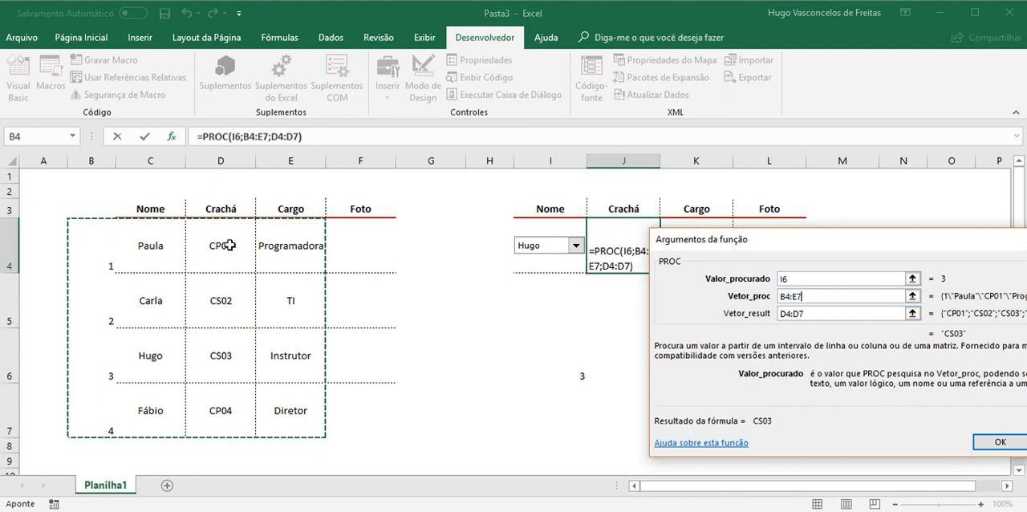
click(988, 450)
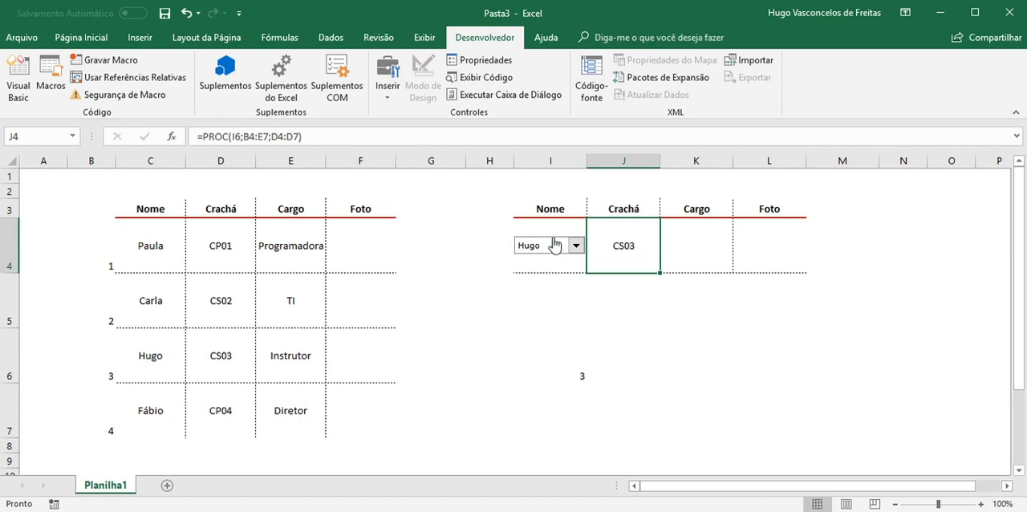
Trace the Crachá lookup from the linked cell I6 through index column B4:B7 to badge cell D6 and formula cell J4
click(581, 375)
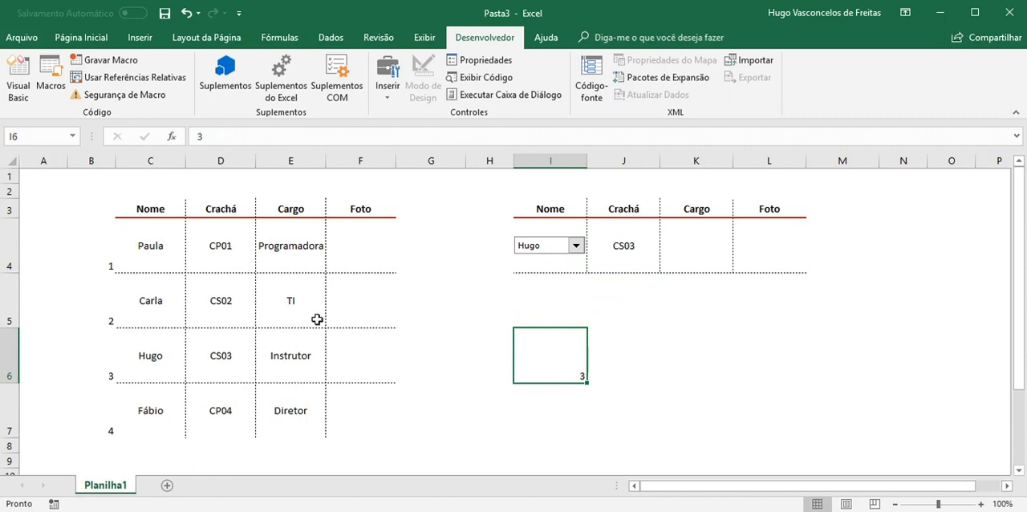
drag(102, 253, 97, 409)
click(579, 375)
drag(107, 360, 288, 358)
click(212, 358)
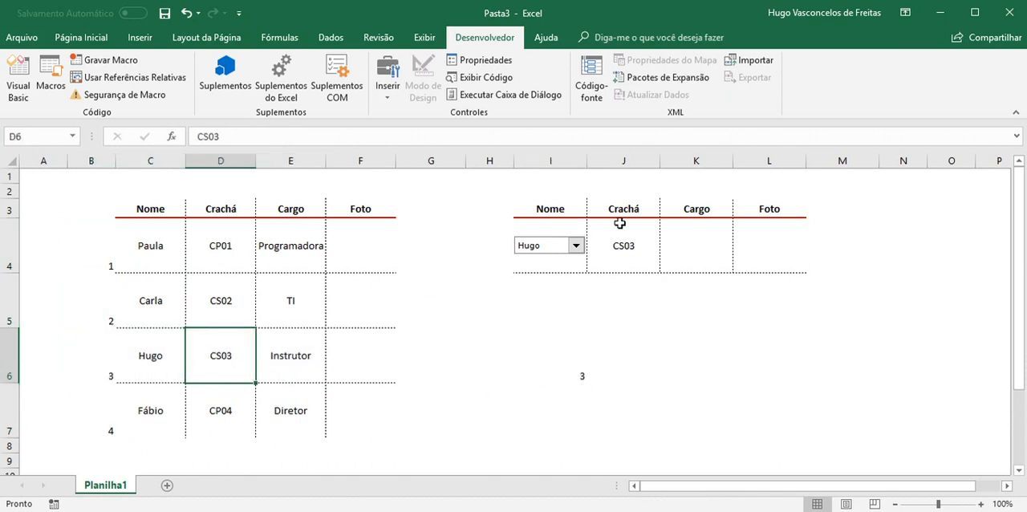
click(634, 247)
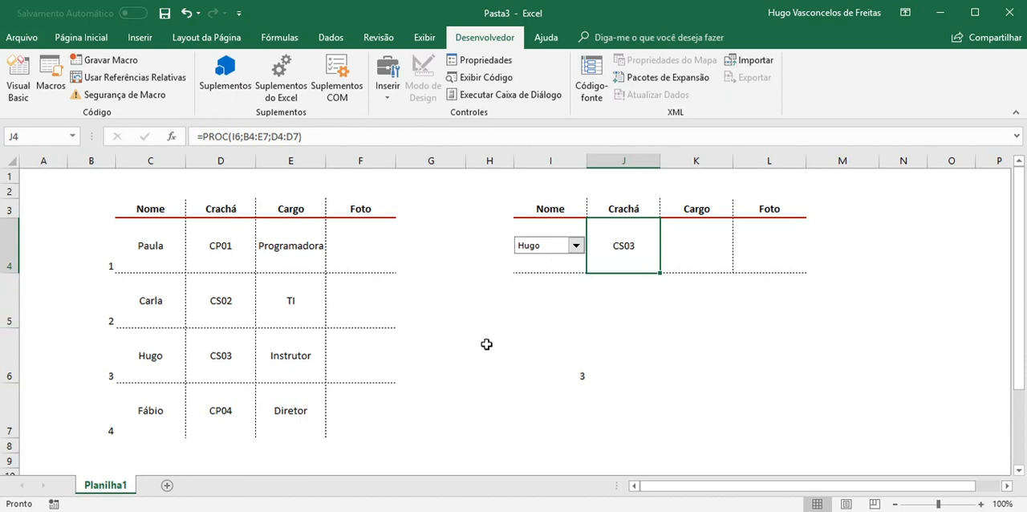
Clear the index numbers in B4:B7, the PROC formula in J4 and the combo box's linked value in I6
drag(94, 245, 80, 407)
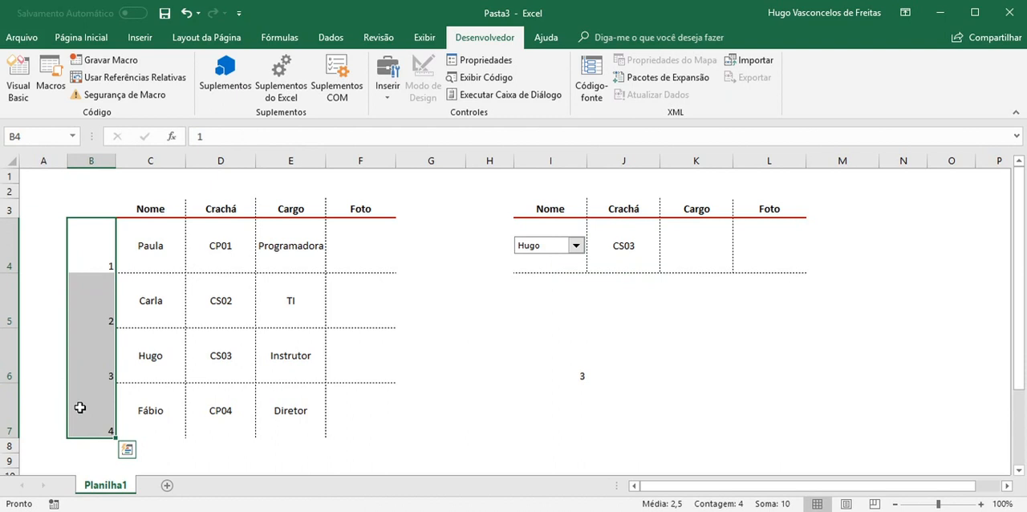
key(Delete)
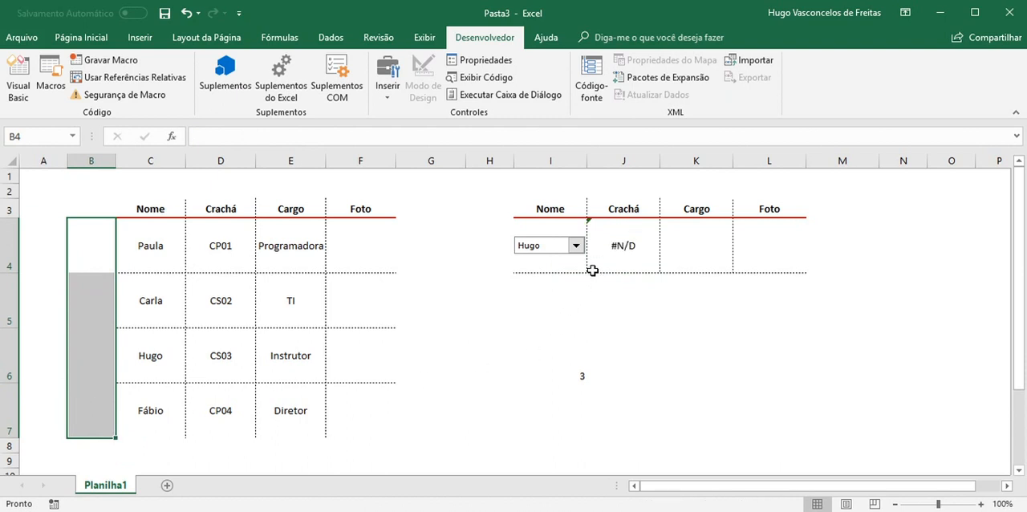
click(622, 246)
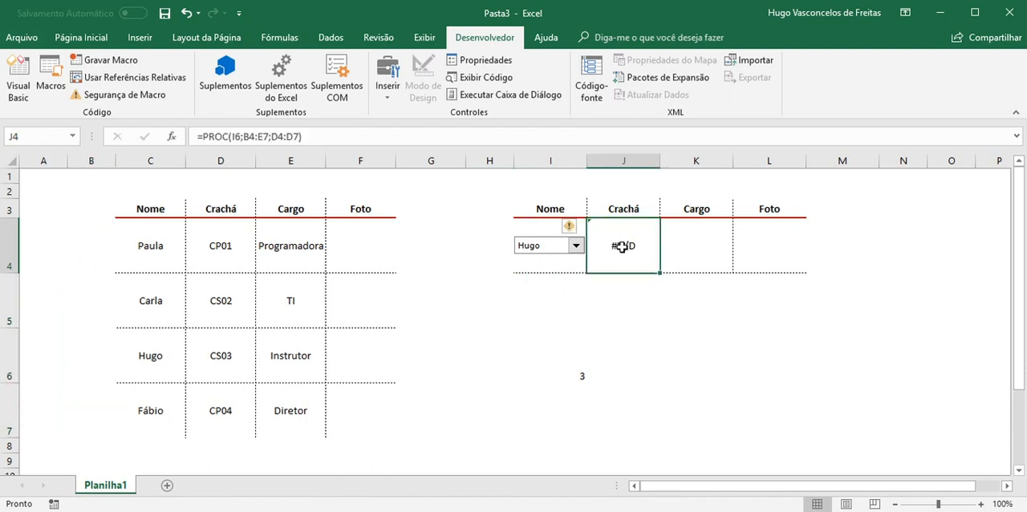
key(Delete)
click(577, 373)
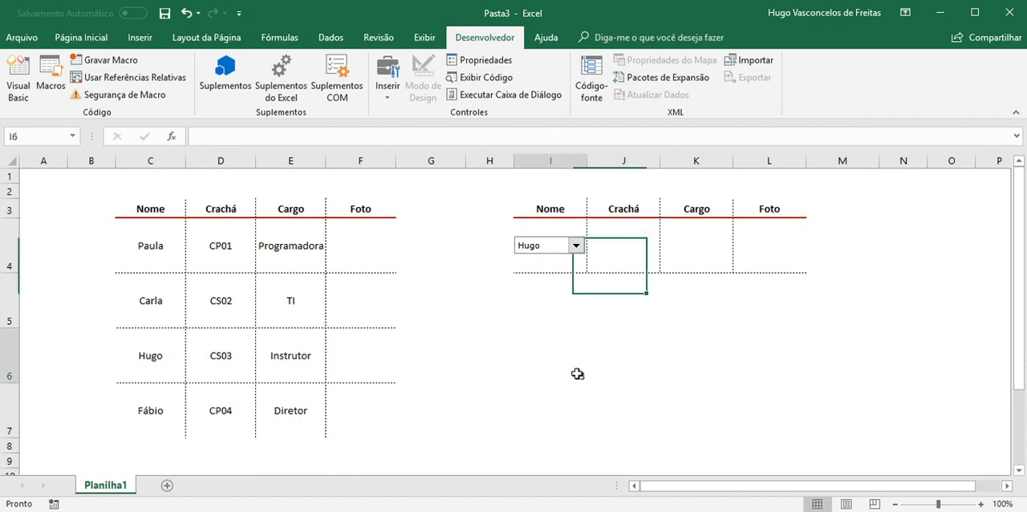
key(Delete)
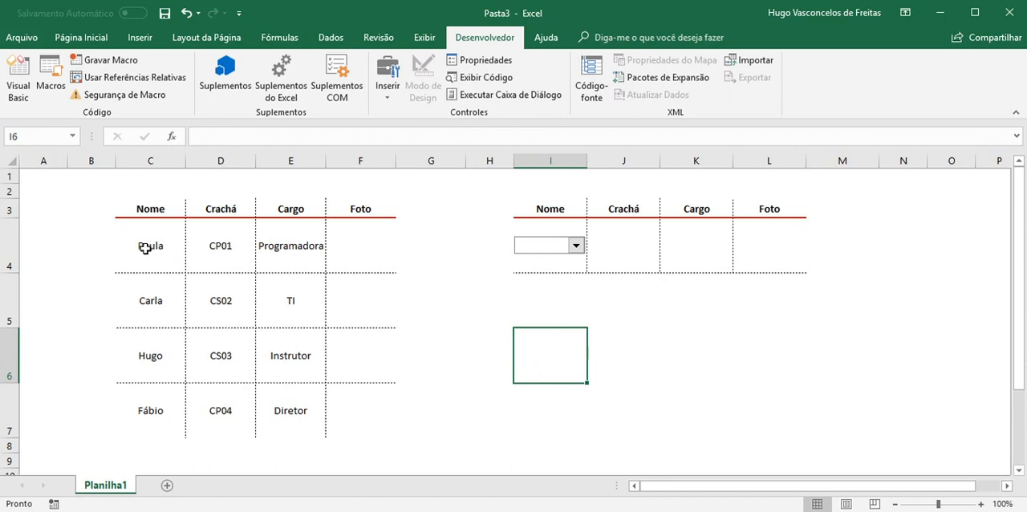
Review the employee data in C4:E7 and delete the combo box from the Nome cell I4
drag(141, 245, 305, 410)
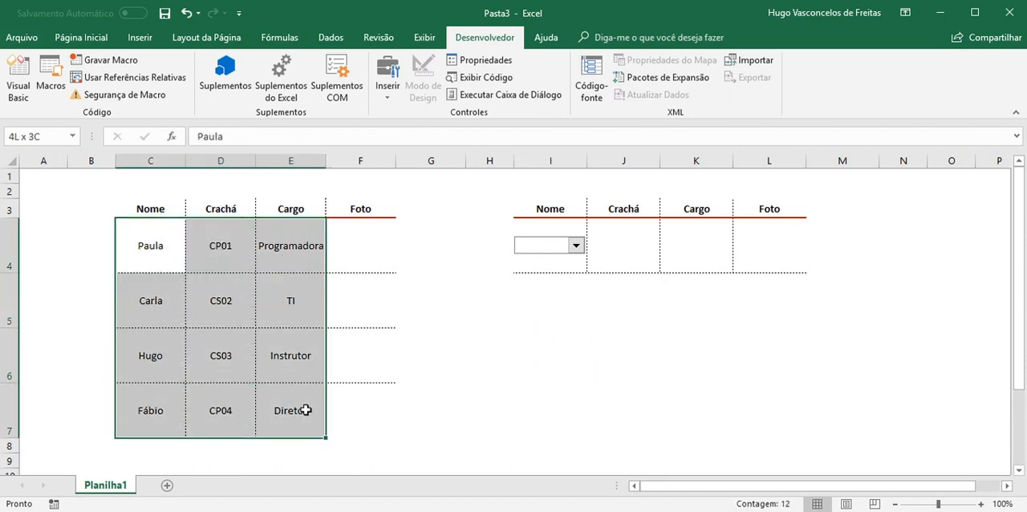
drag(152, 244, 293, 411)
click(575, 246)
click(575, 247)
right_click(576, 250)
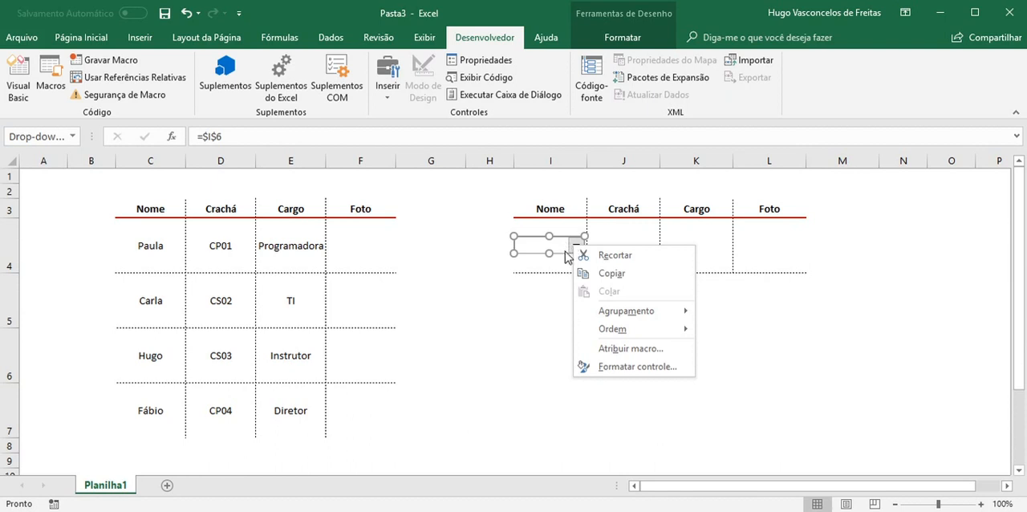
click(561, 248)
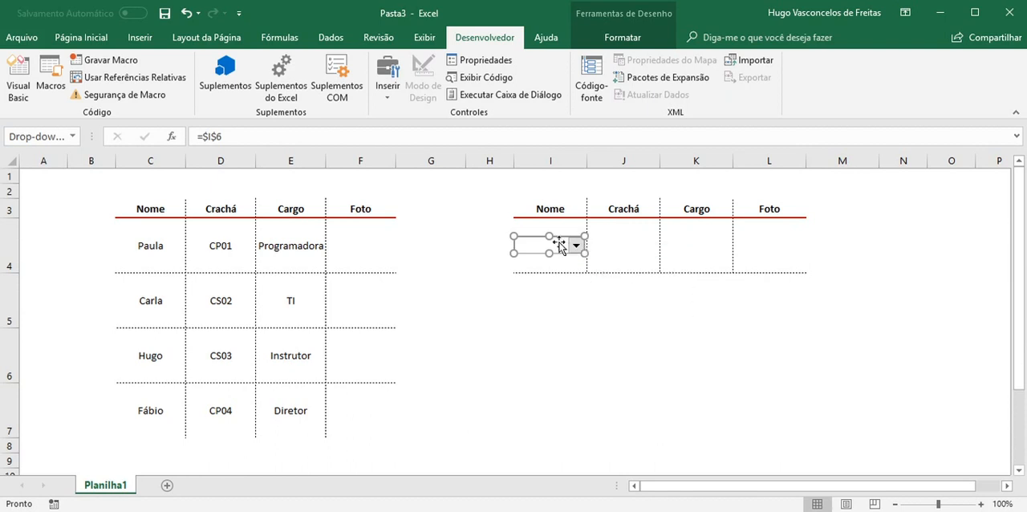
key(Delete)
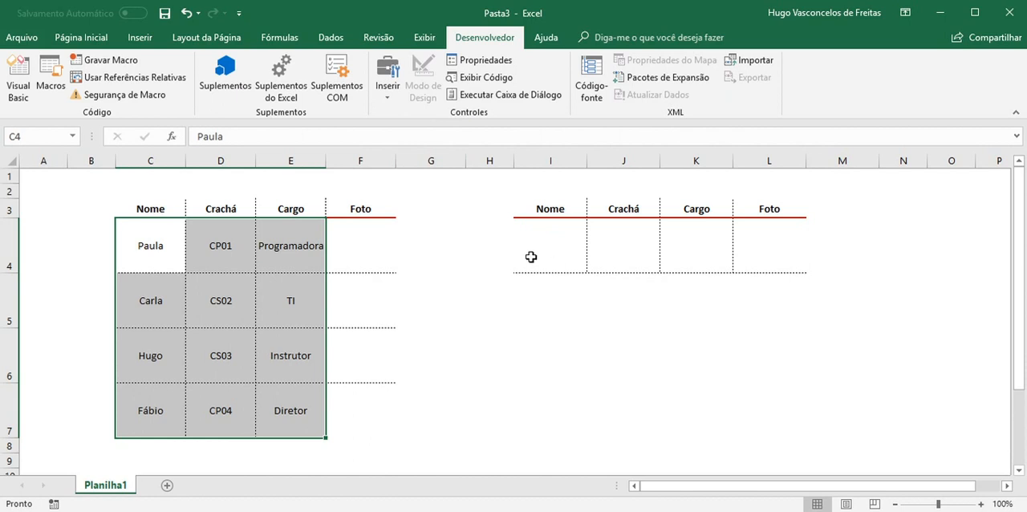
Select the empty Foto cells F4:F7 in the employee table
drag(367, 240, 367, 408)
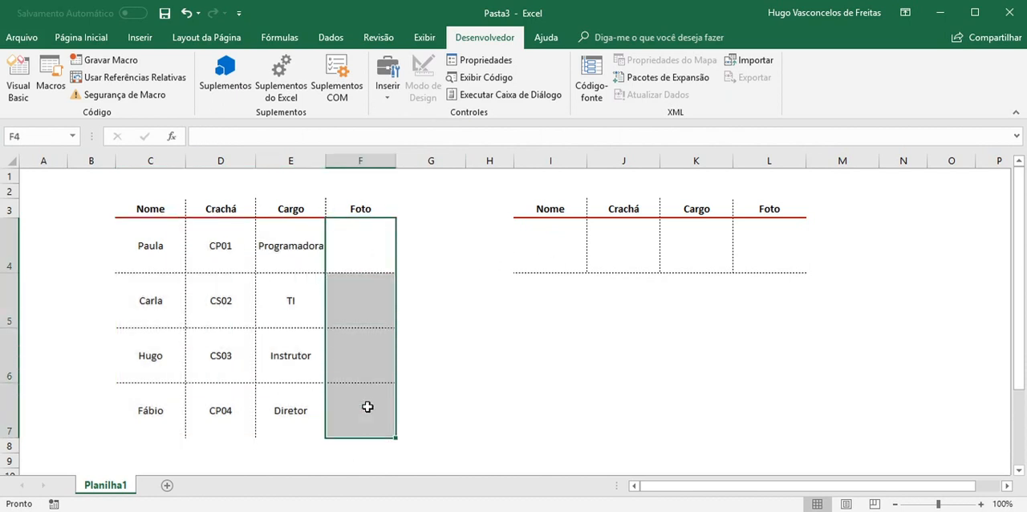